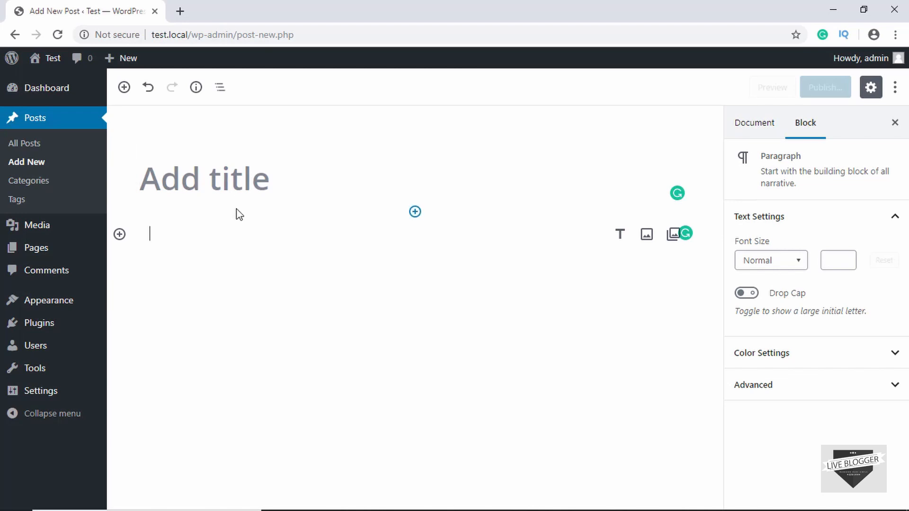
click(251, 190)
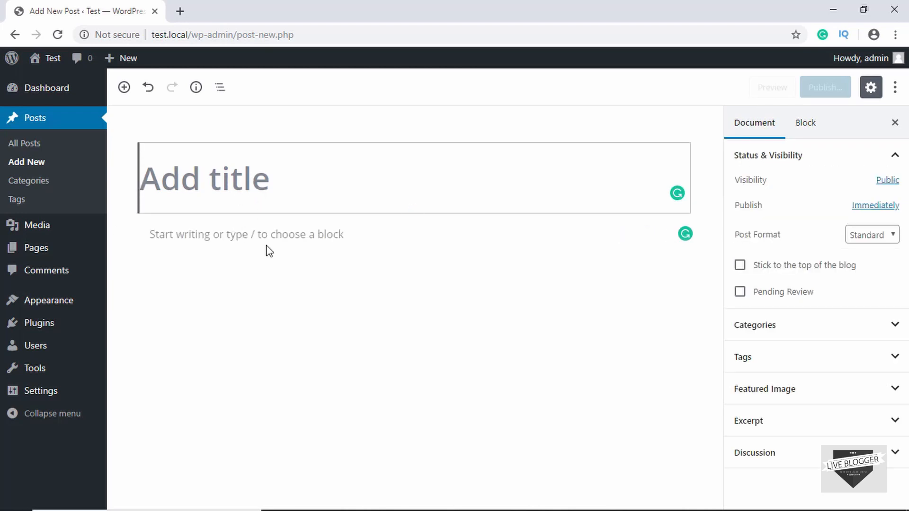
- Search the plugin directory for "classic editor", and install and activate the Classic Editor plugin
mouse_move(269, 239)
mouse_move(30, 331)
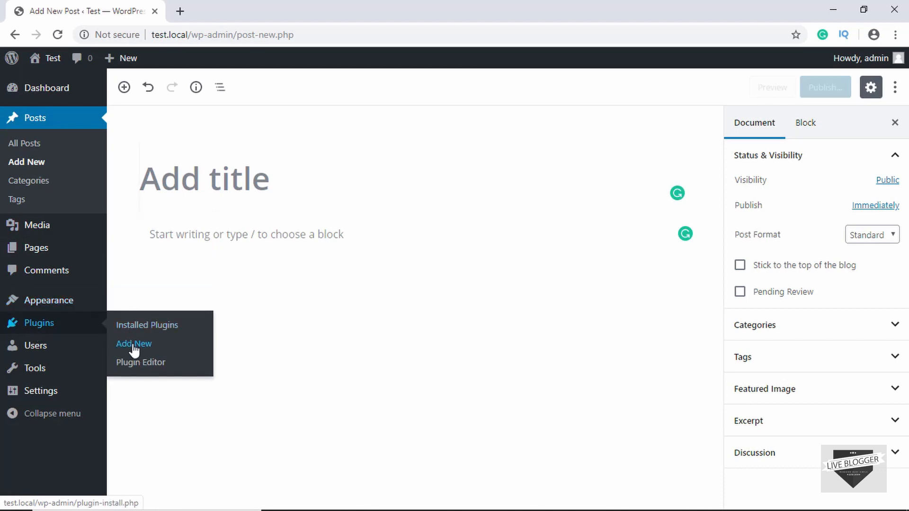
click(134, 345)
click(741, 128)
text(c)
text(lassic editor)
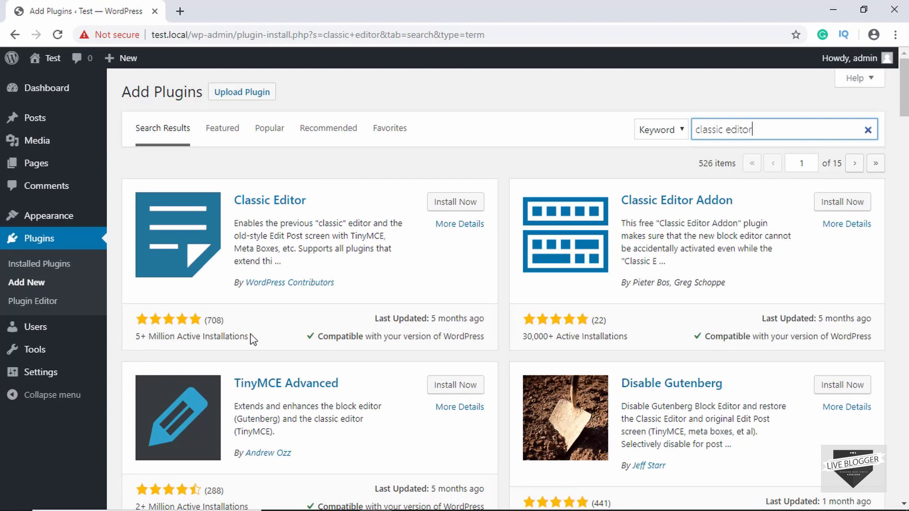
click(456, 202)
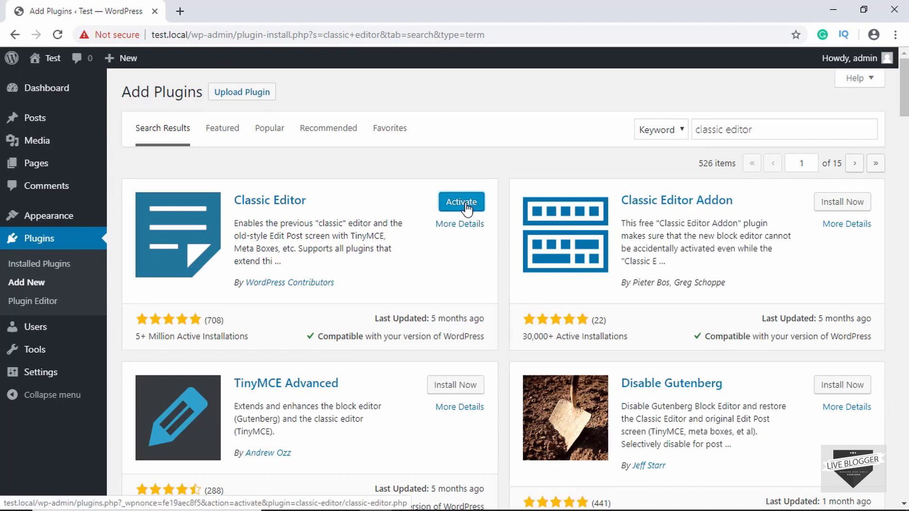
click(466, 204)
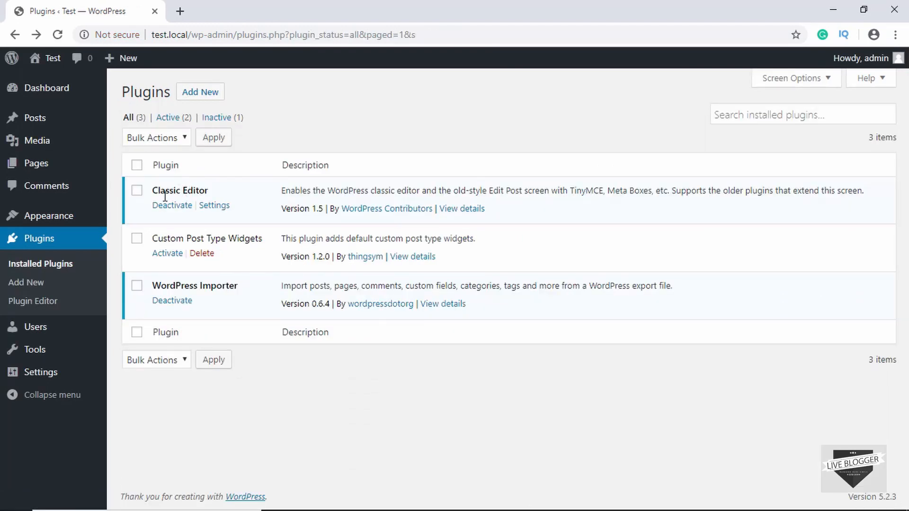
- Open the Classic Editor plugin's settings and save them with Classic Editor as the default editor for all users
click(214, 208)
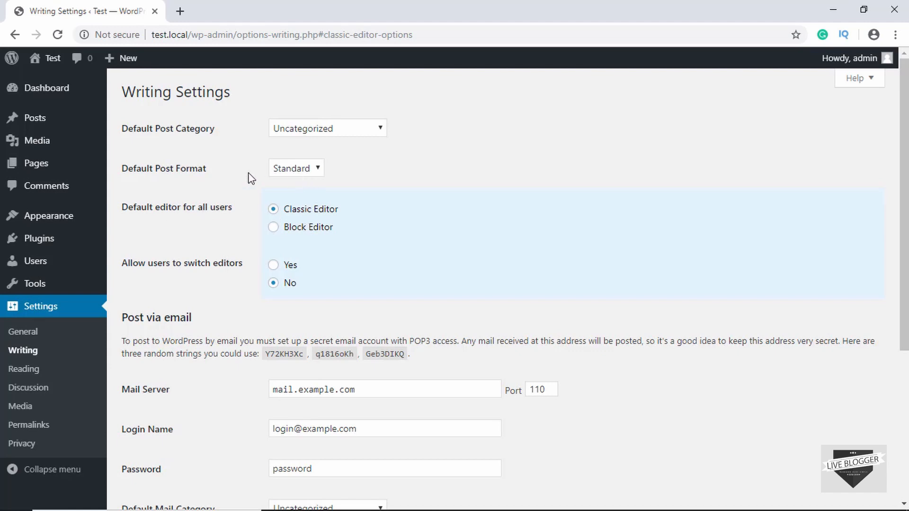
click(286, 170)
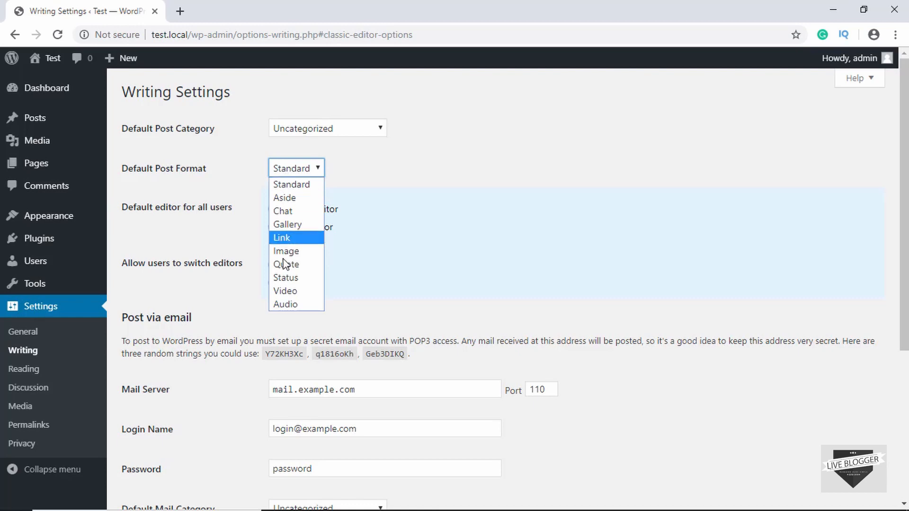
click(355, 133)
click(356, 132)
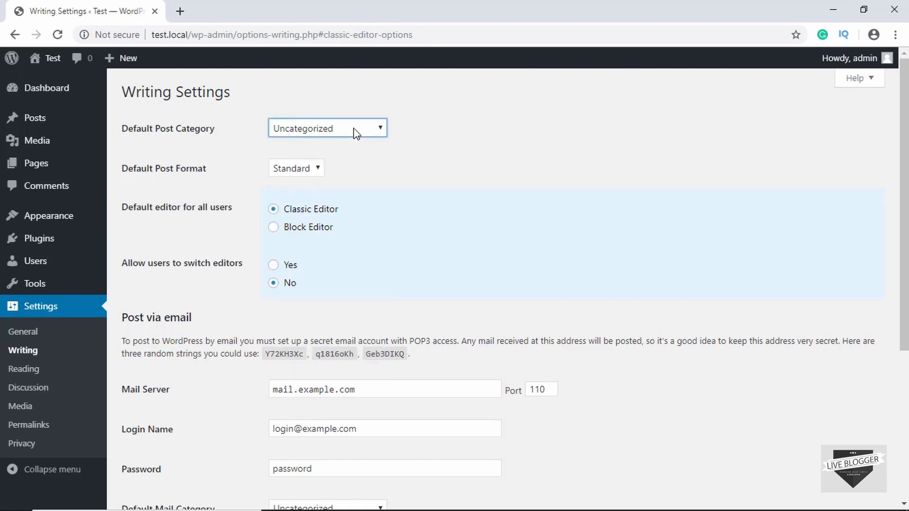
scroll(571, 185, down, 5)
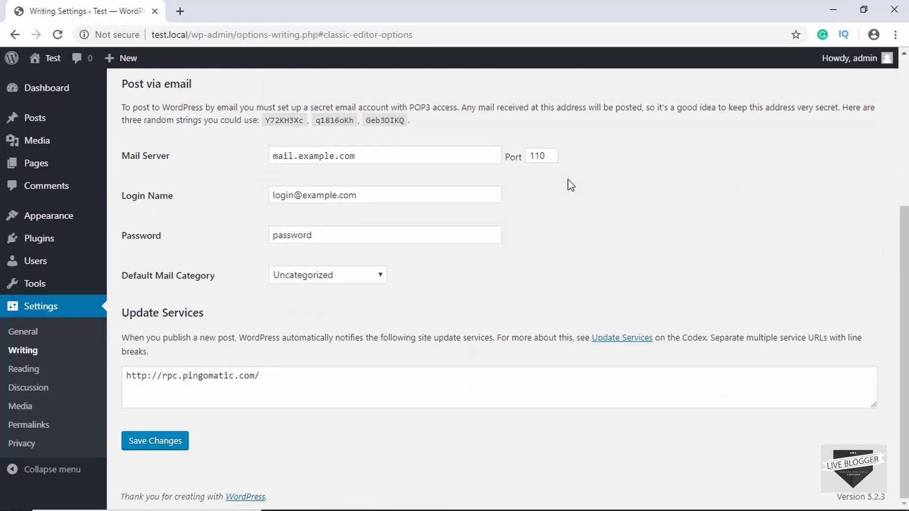
click(155, 442)
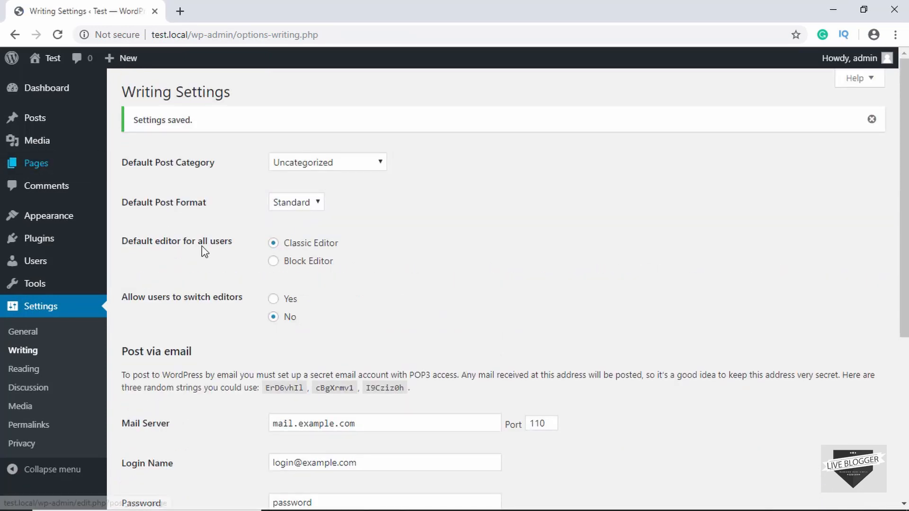
- Start a new post and enter the sample text "sldkflsjf" in its body, leaving the title empty
mouse_move(48, 122)
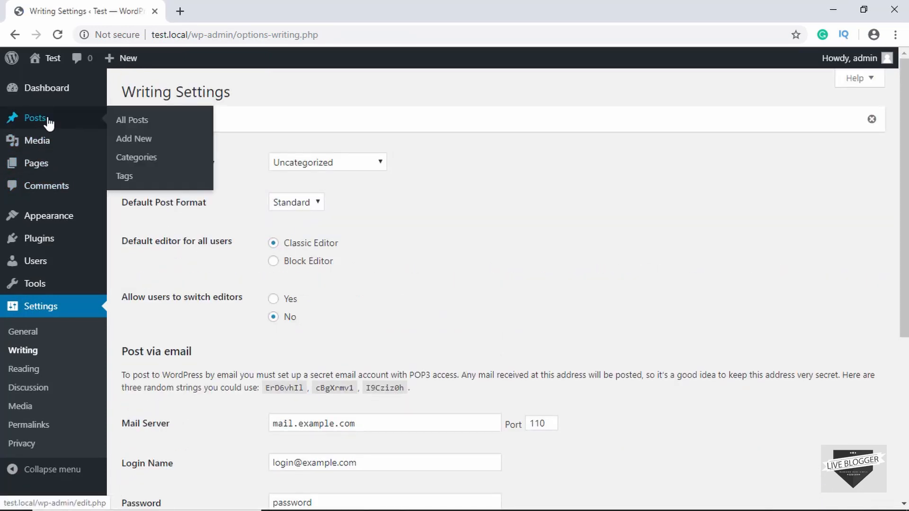
click(131, 147)
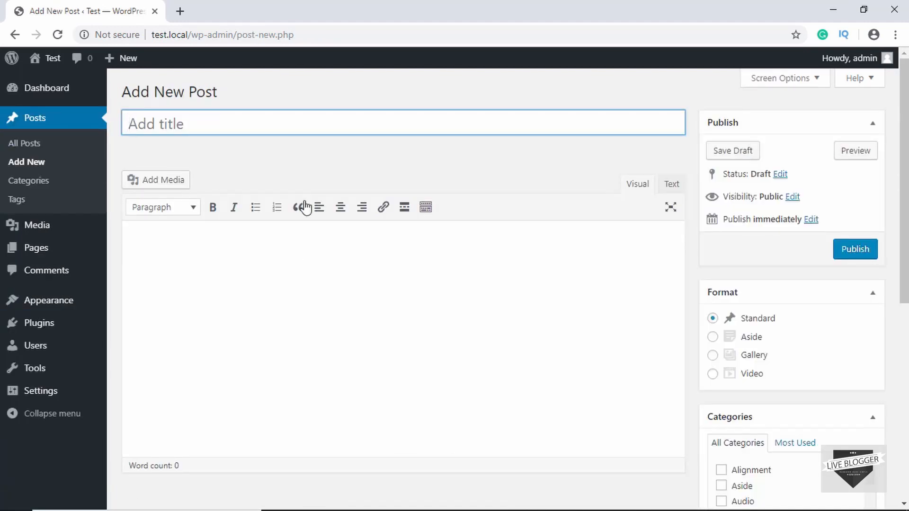
click(245, 255)
text(sldkflsjf)
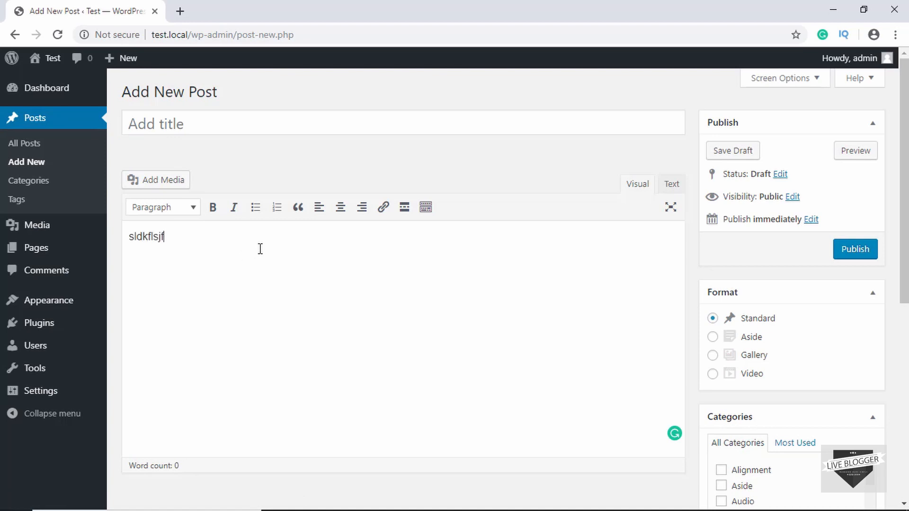
click(303, 125)
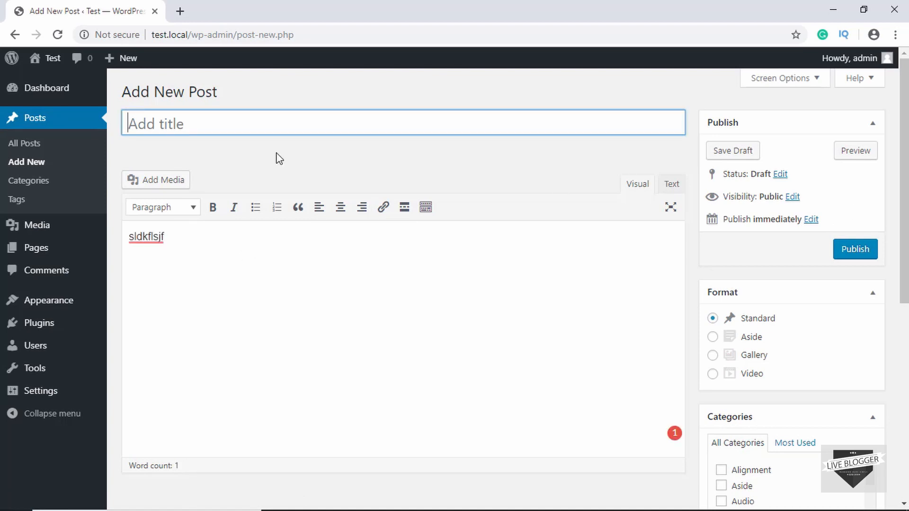
- Leave the new post for the list of all posts, view "Hello world!" in its editor and return to the list
click(49, 148)
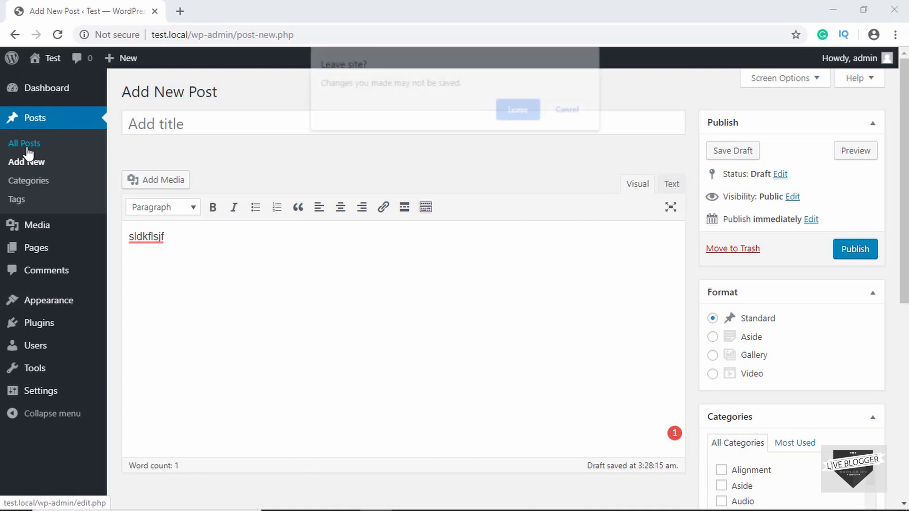
click(520, 114)
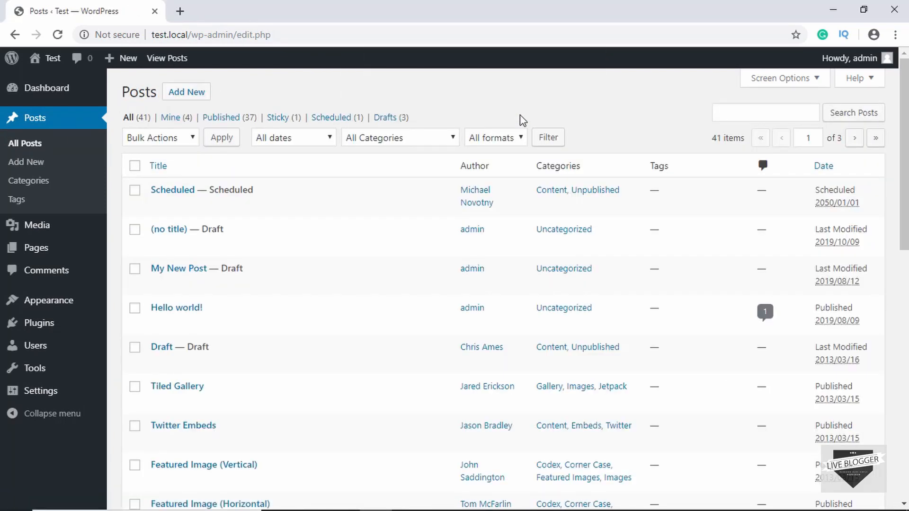
mouse_move(406, 270)
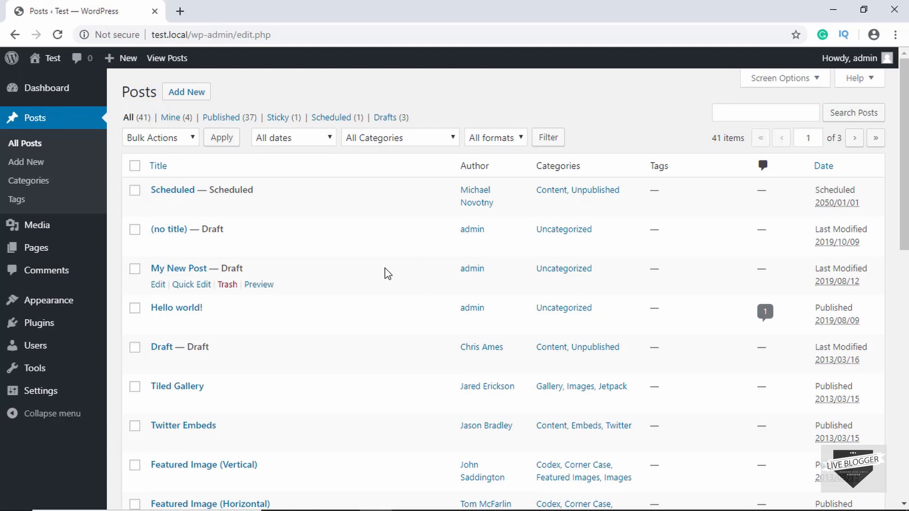
mouse_move(187, 322)
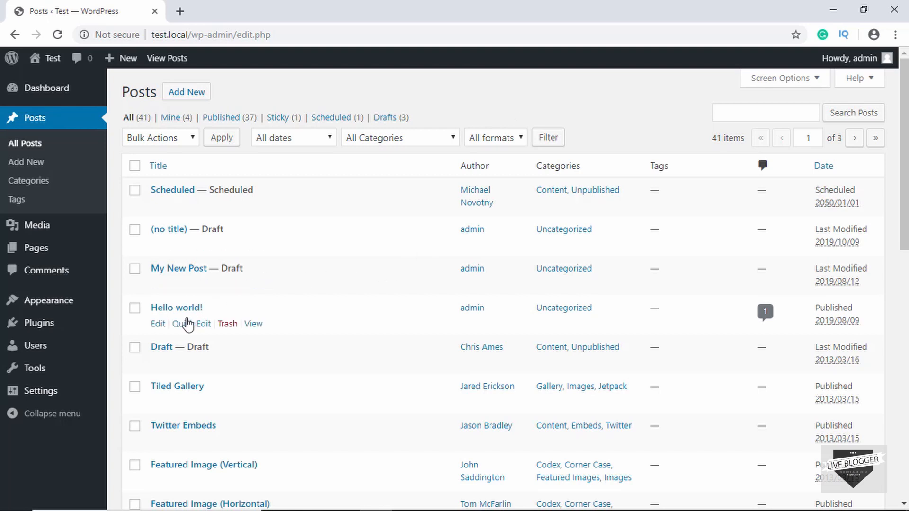
click(159, 325)
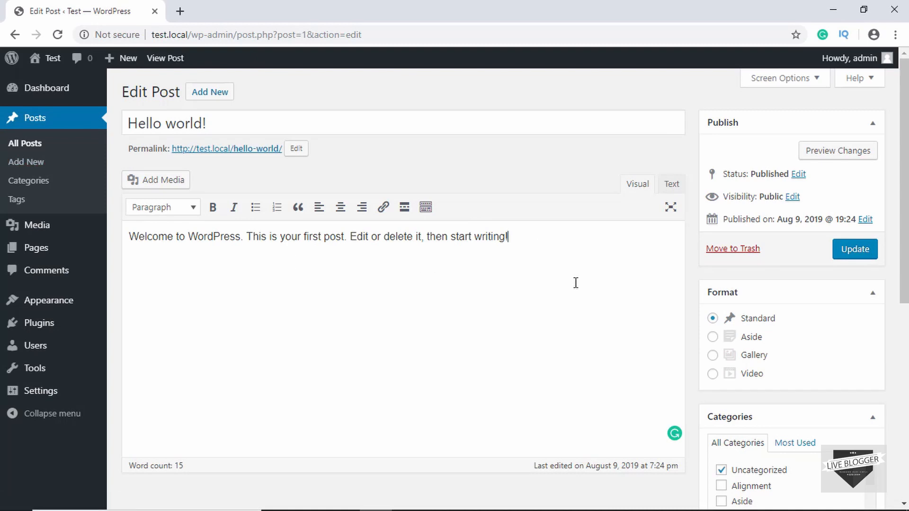
click(6, 140)
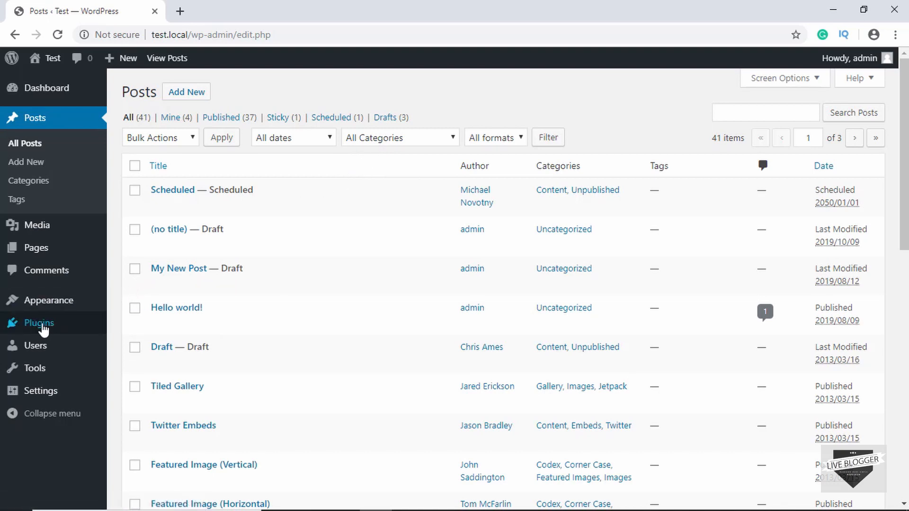
- Set the default editor for all users to Block Editor in the Classic Editor plugin's settings and save the changes
mouse_move(41, 326)
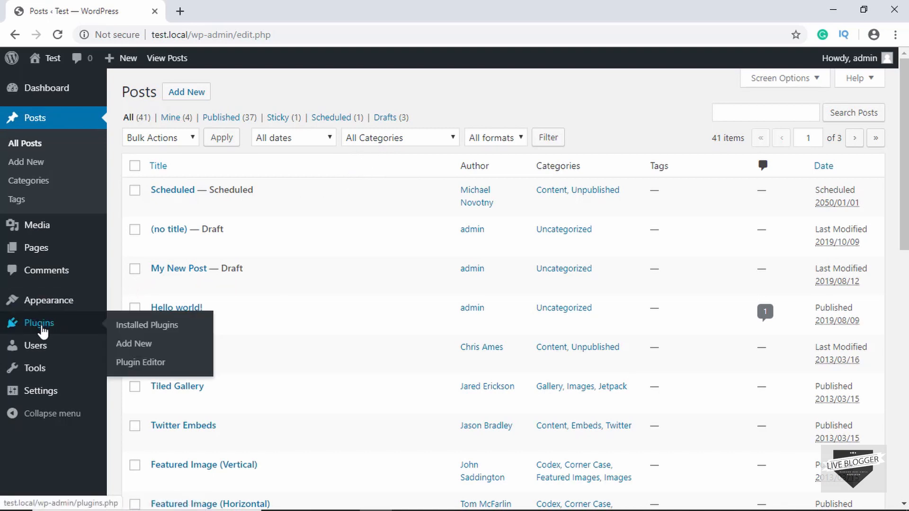
click(139, 329)
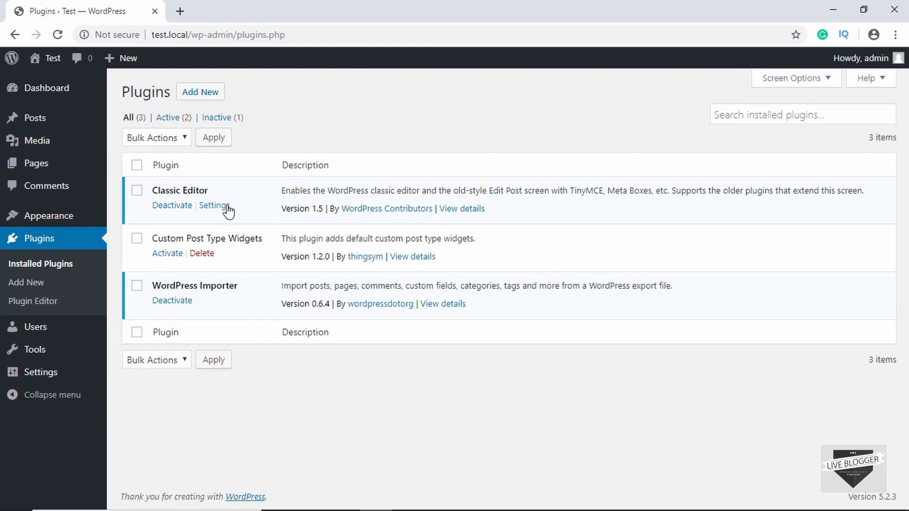
click(216, 209)
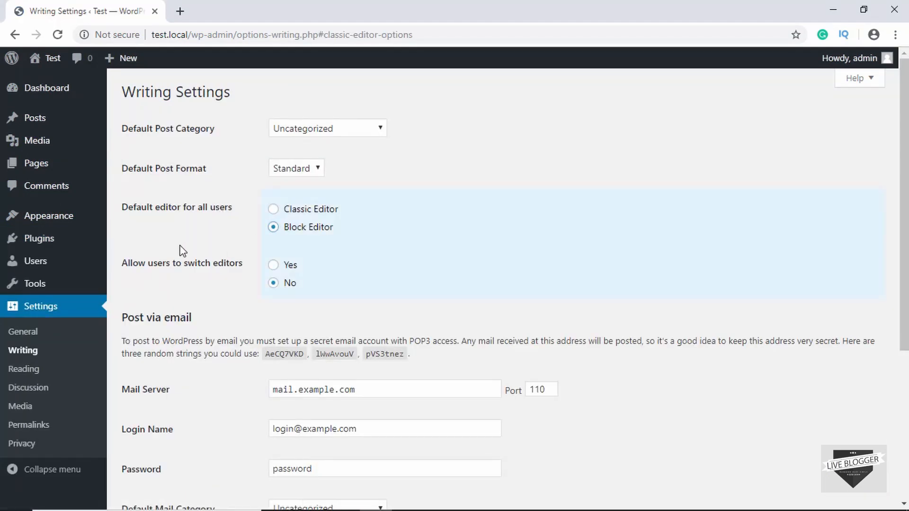
scroll(181, 248, down, 4)
click(166, 438)
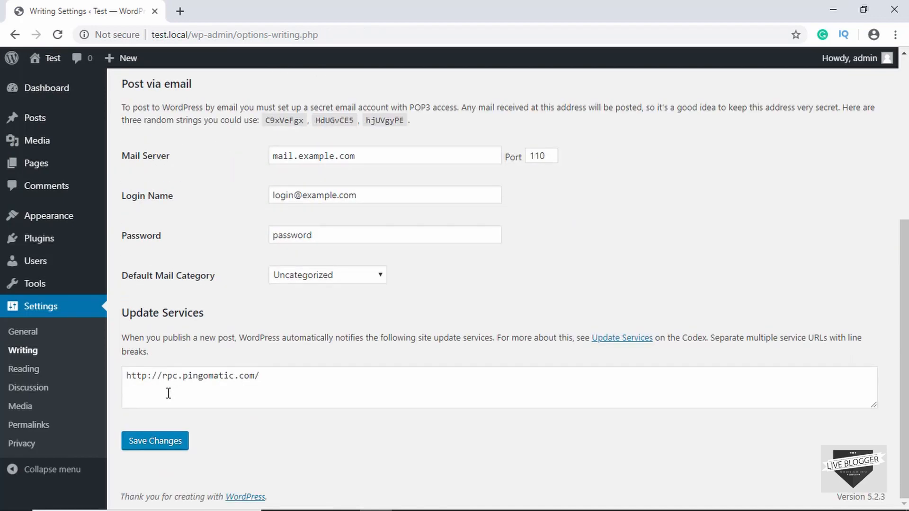
click(161, 443)
- Start another new post from the posts list and place the cursor in its content area to check the editor
click(40, 124)
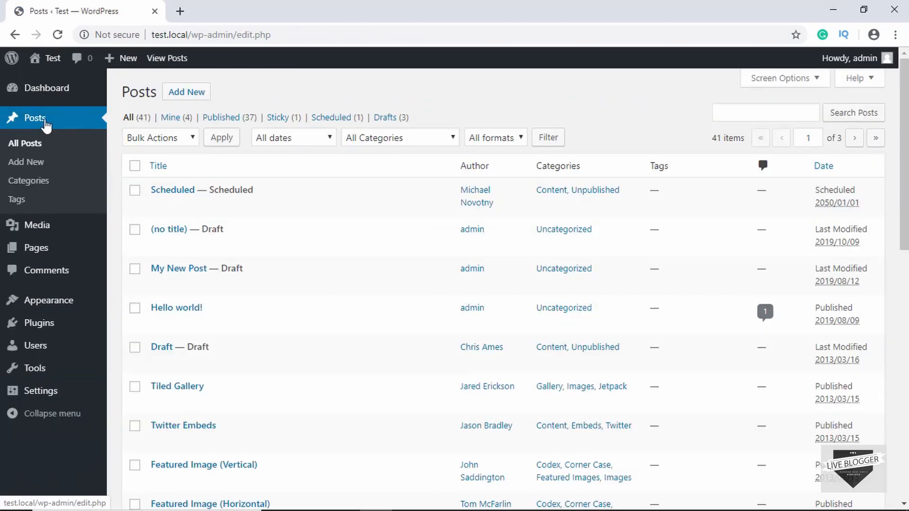
click(41, 124)
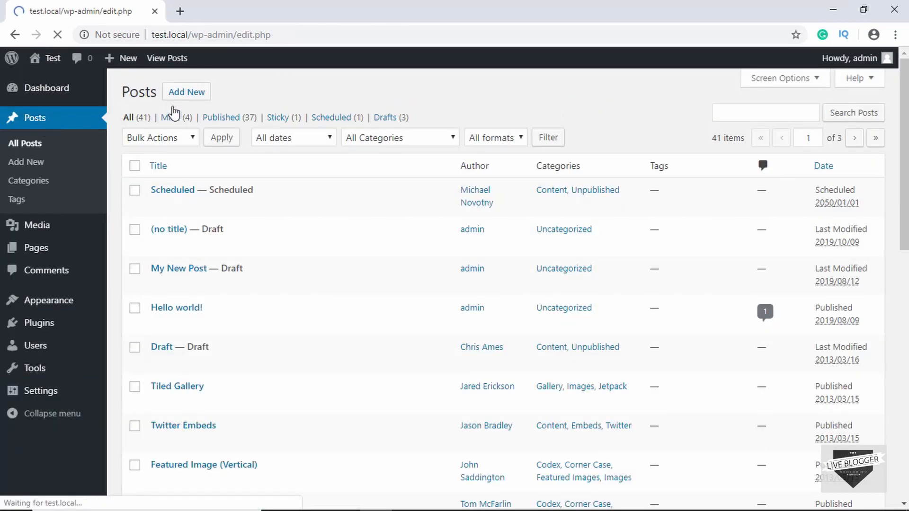
click(196, 93)
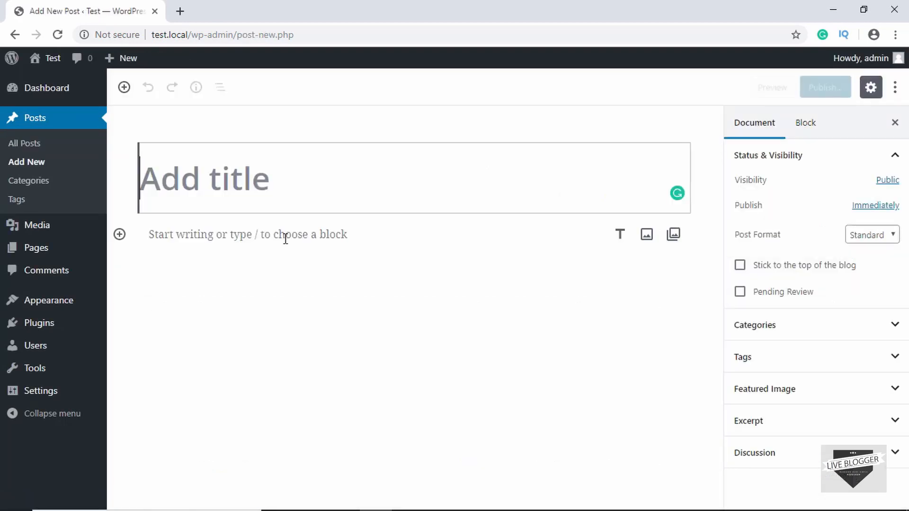
click(308, 236)
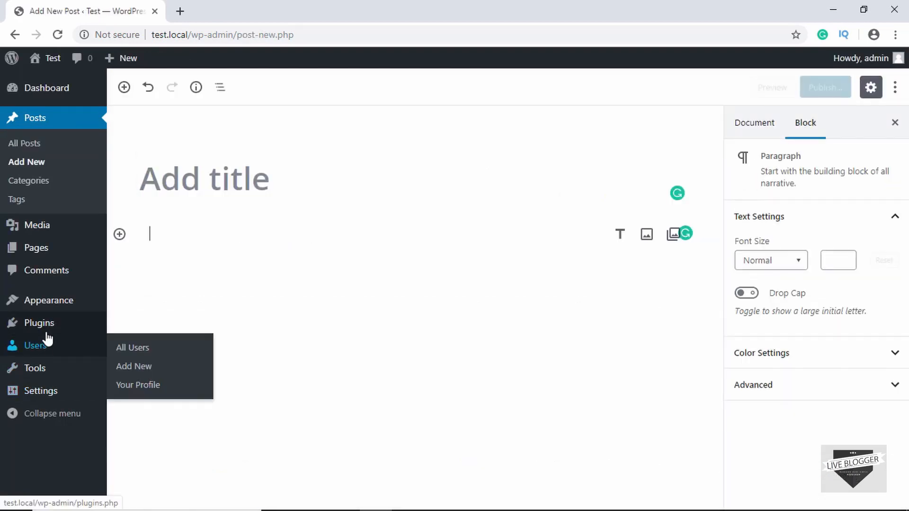
- Deactivate the Classic Editor plugin in the list of installed plugins
mouse_move(59, 339)
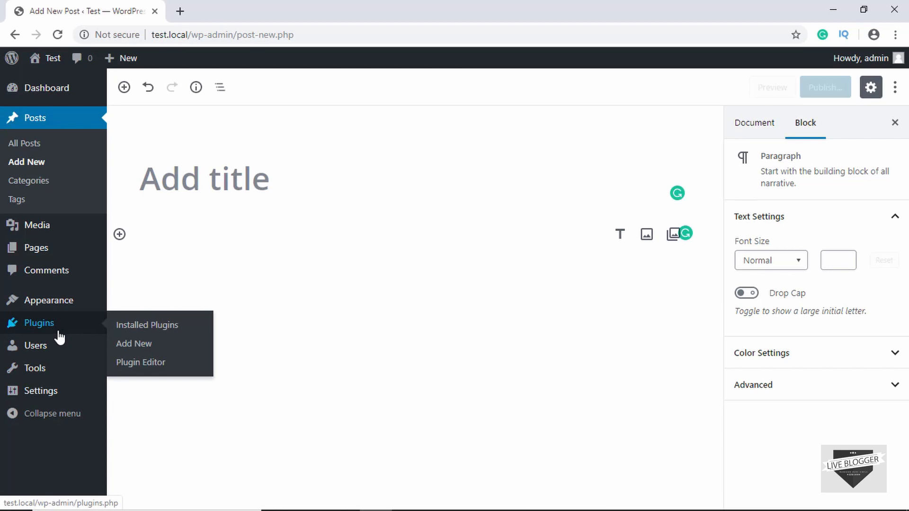
click(150, 335)
key(Return)
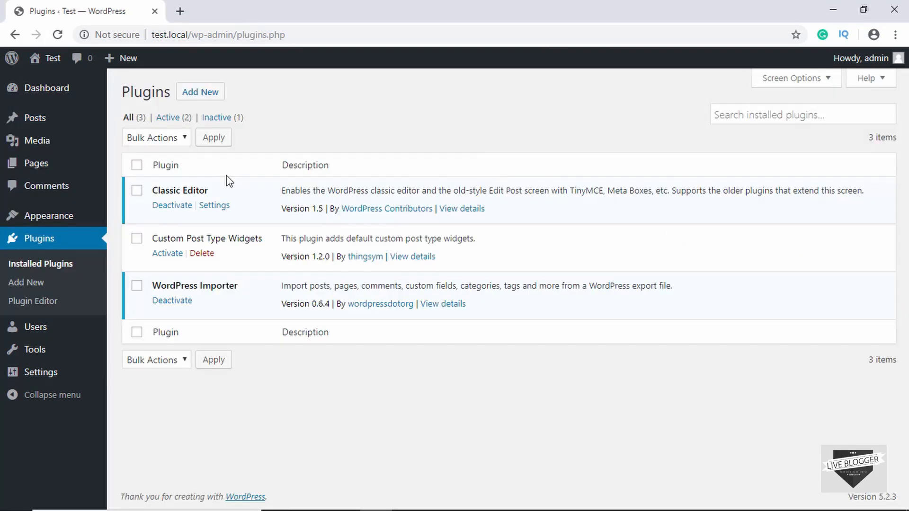
click(171, 206)
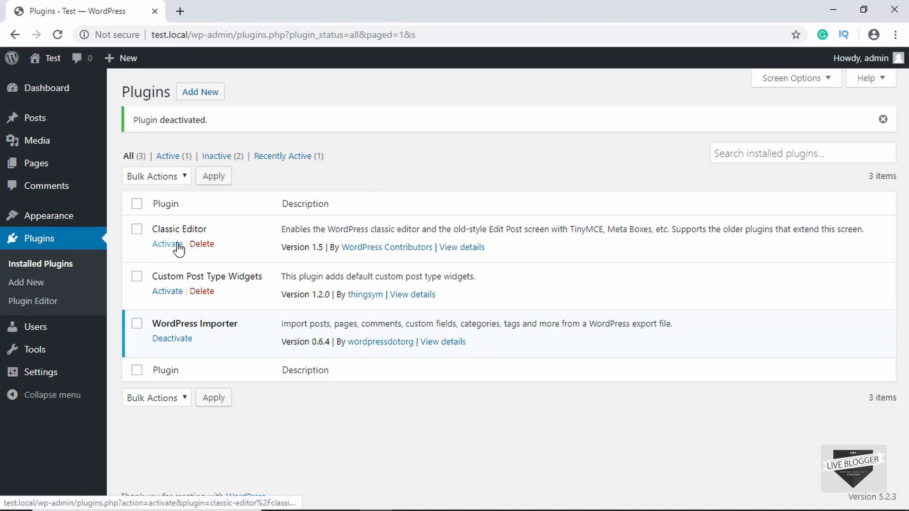
- Search the plugin directory for "disable gutenberg" and install the Disable Gutenberg plugin
click(201, 92)
click(794, 131)
text(dis)
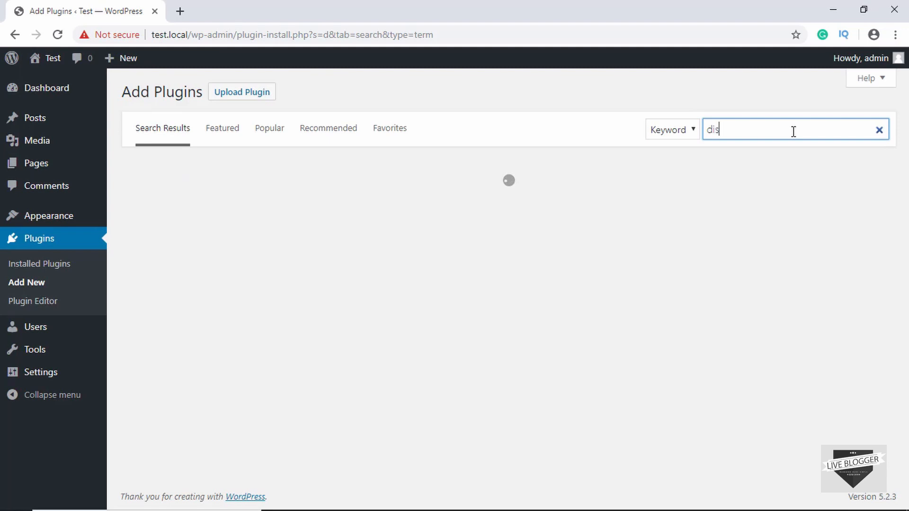
text(able )
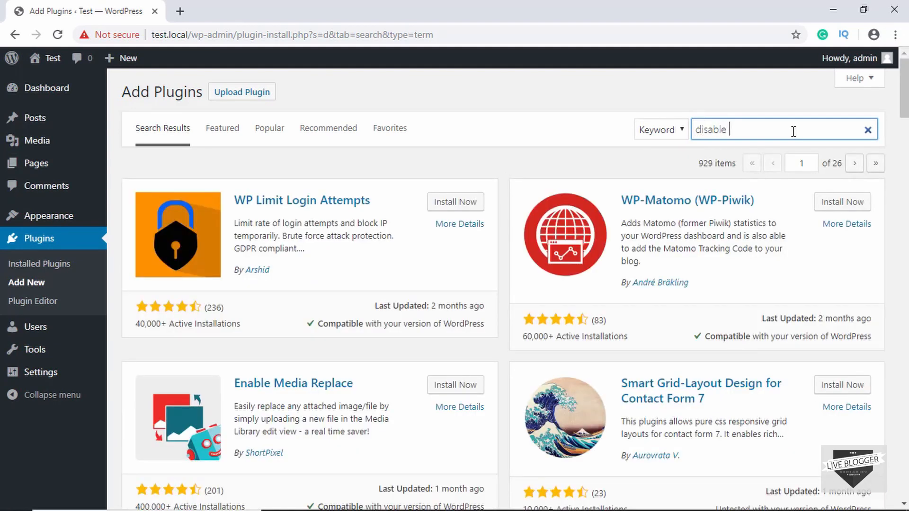
text(gutenberg)
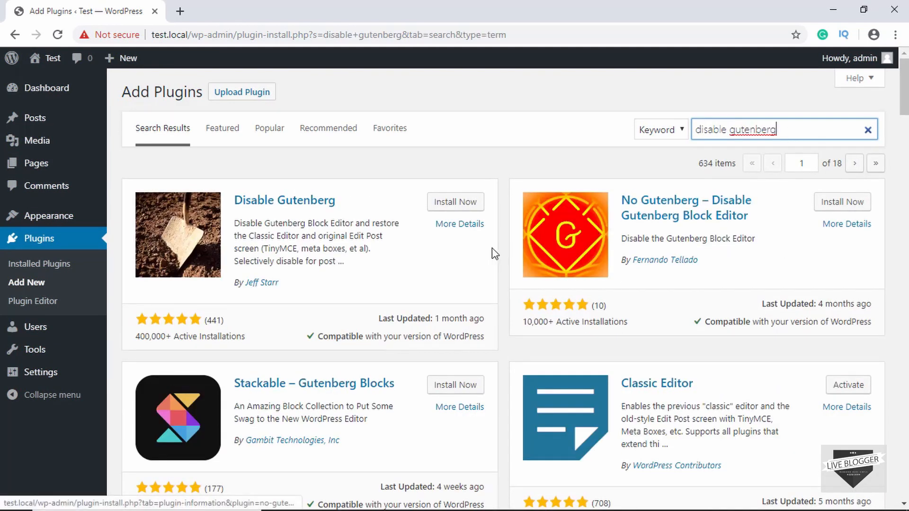
click(462, 203)
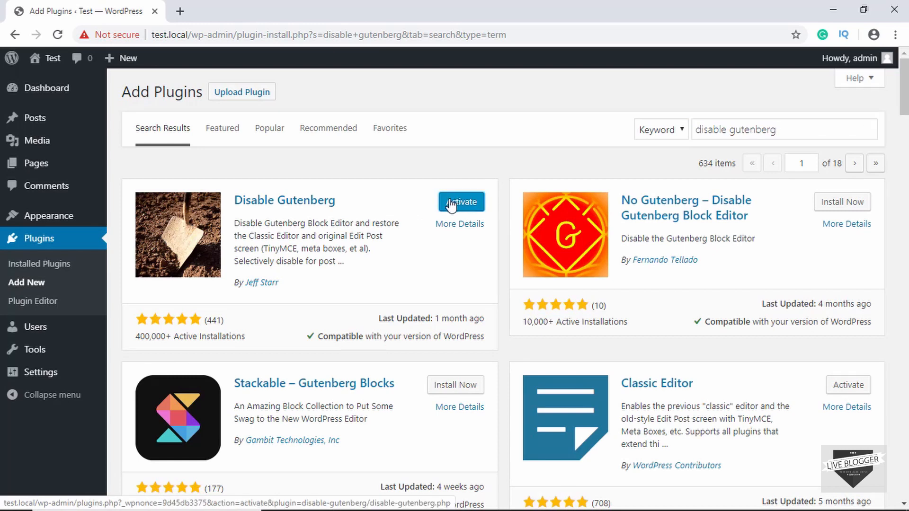
- Activate the Disable Gutenberg plugin and open its settings page
click(462, 202)
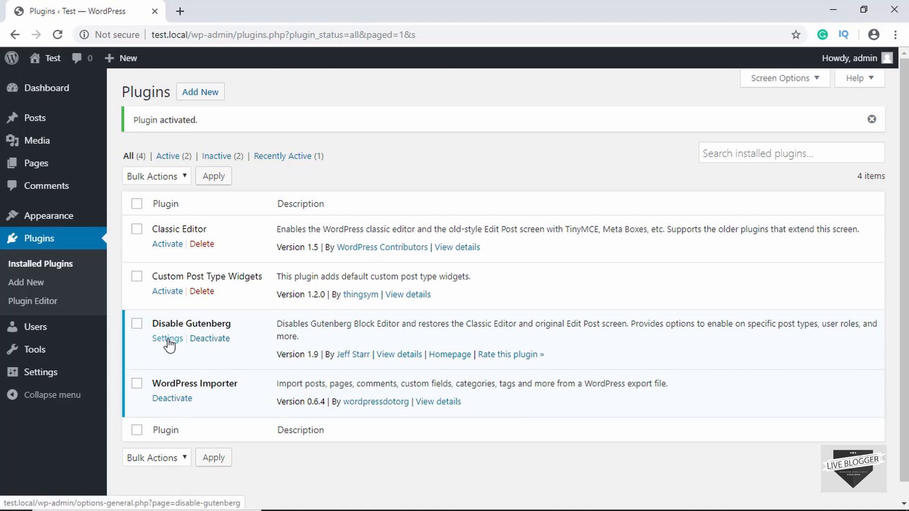
mouse_move(40, 372)
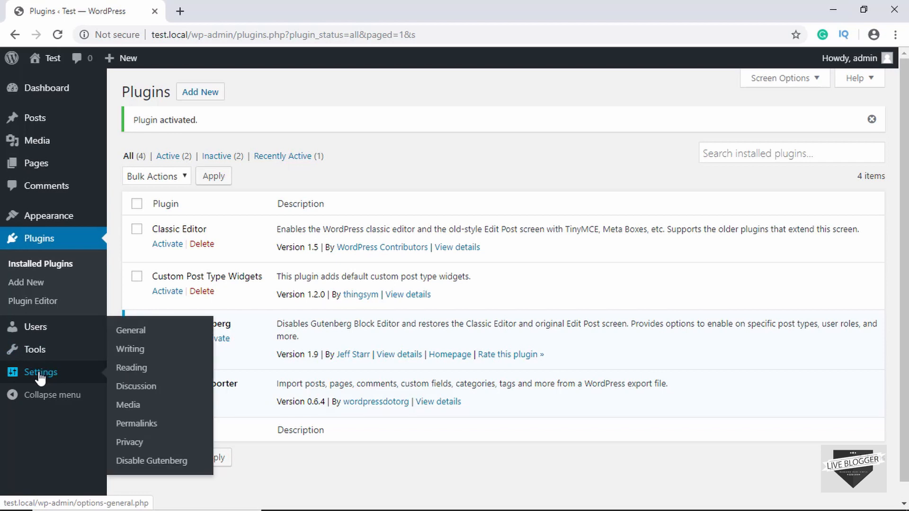
click(140, 462)
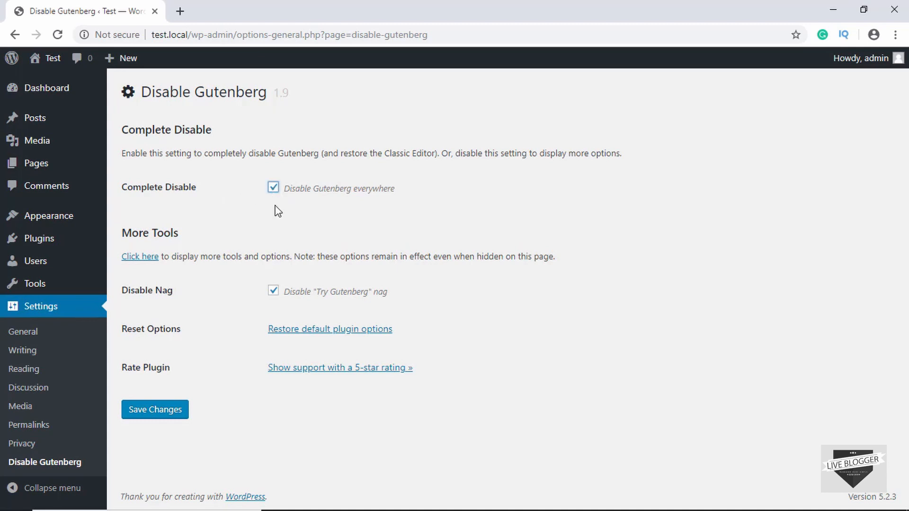
- Turn off the Complete Disable option, review the options for user roles, post types, templates and post IDs, and save the changes
click(273, 188)
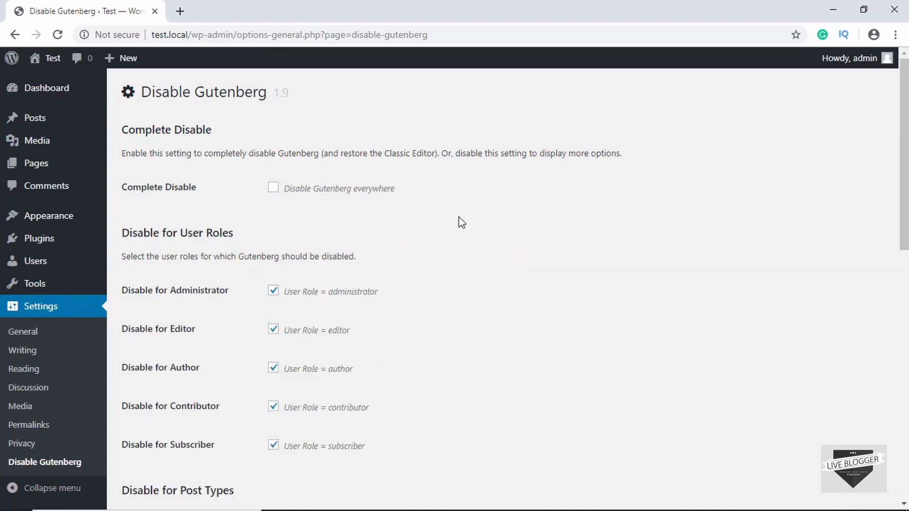
scroll(462, 222, down, 8)
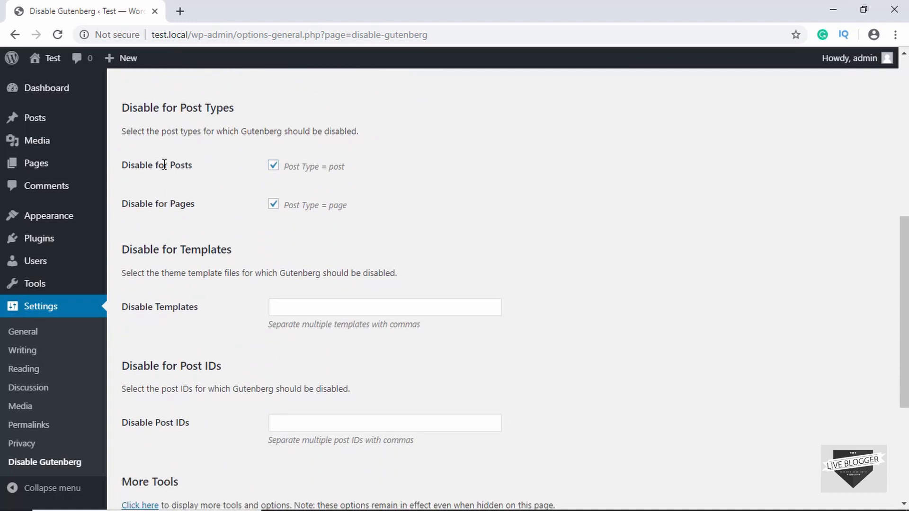
scroll(568, 234, down, 5)
scroll(568, 233, up, 4)
scroll(569, 234, down, 4)
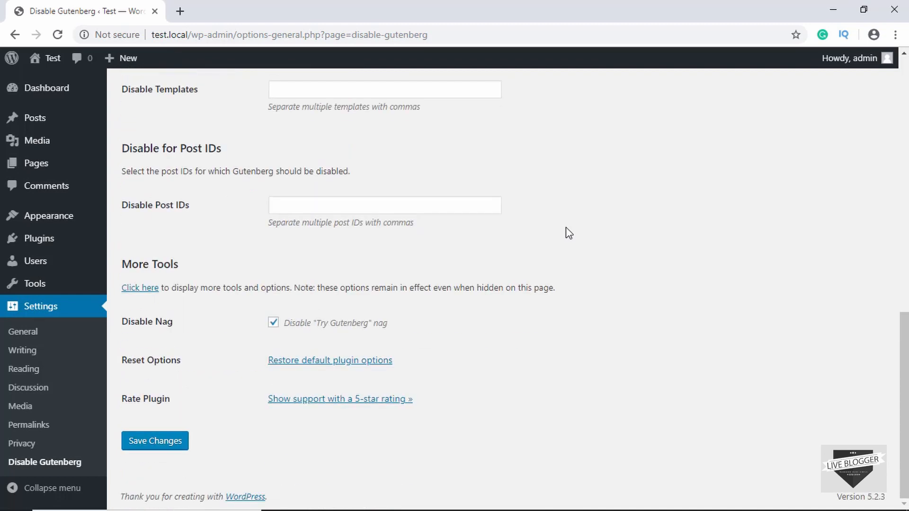
click(145, 442)
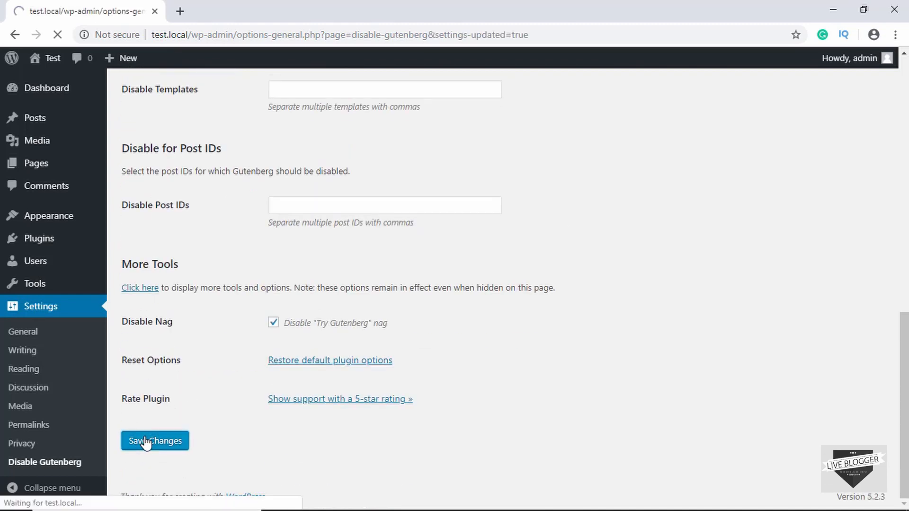
- Check the editor by opening the "My New Post" draft for editing and starting a new post with the cursor in its content area
click(42, 118)
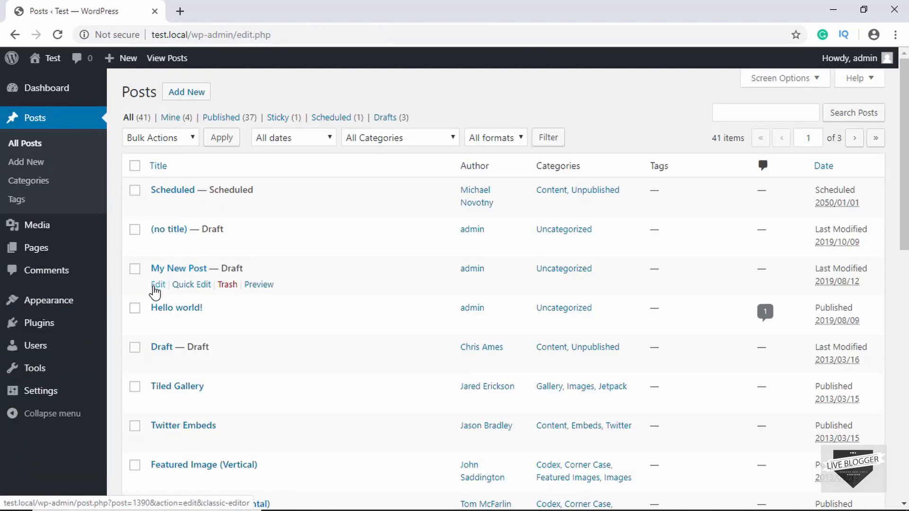
click(156, 285)
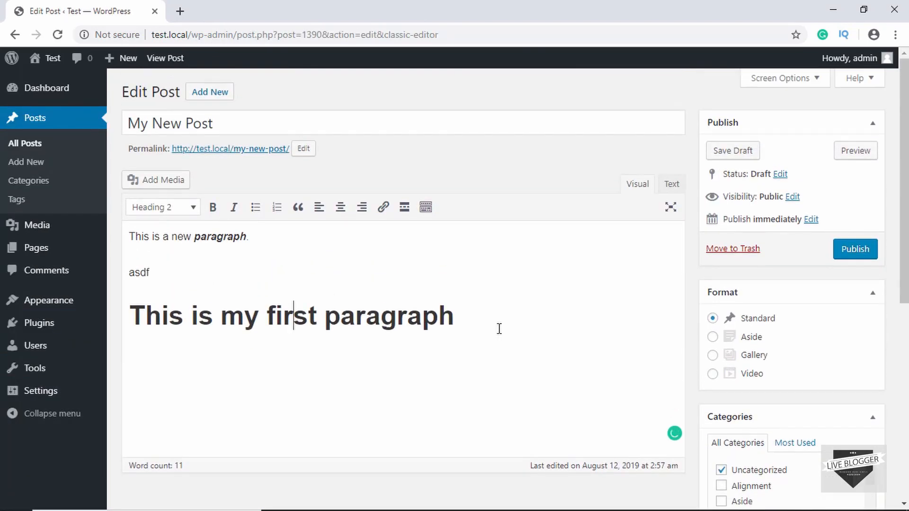
scroll(500, 329, down, 2)
scroll(500, 331, up, 2)
click(28, 163)
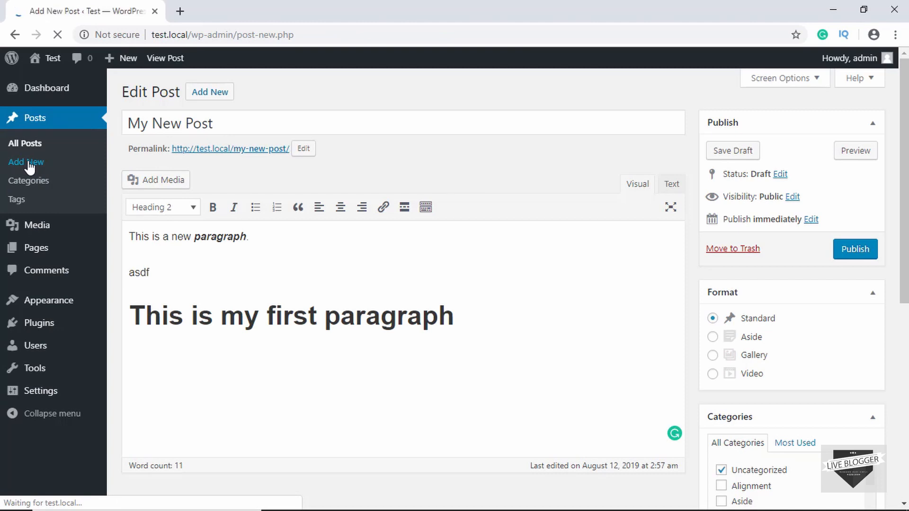
click(262, 302)
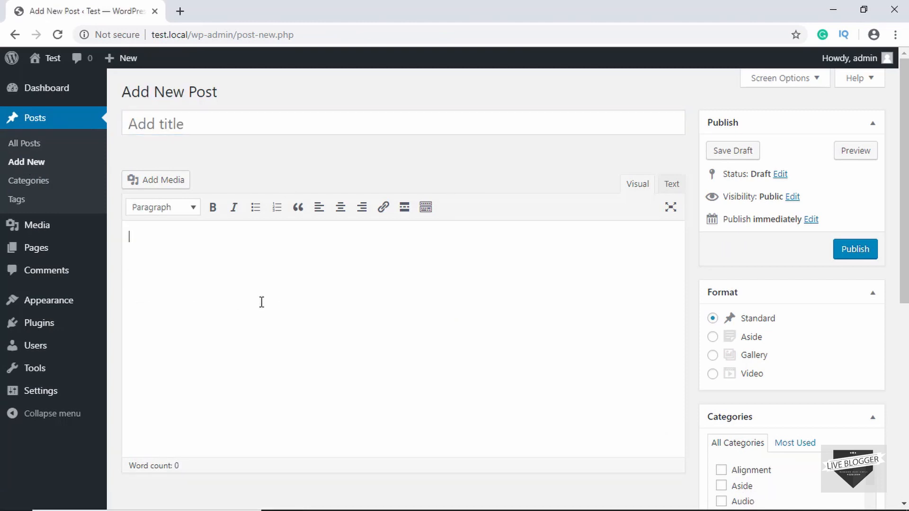
- Deactivate the Disable Gutenberg plugin in the list of installed plugins
click(38, 323)
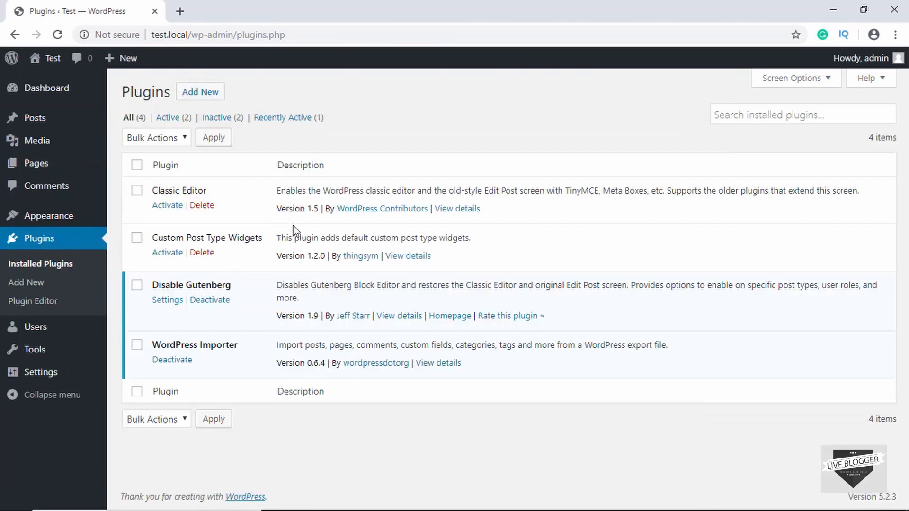
click(44, 246)
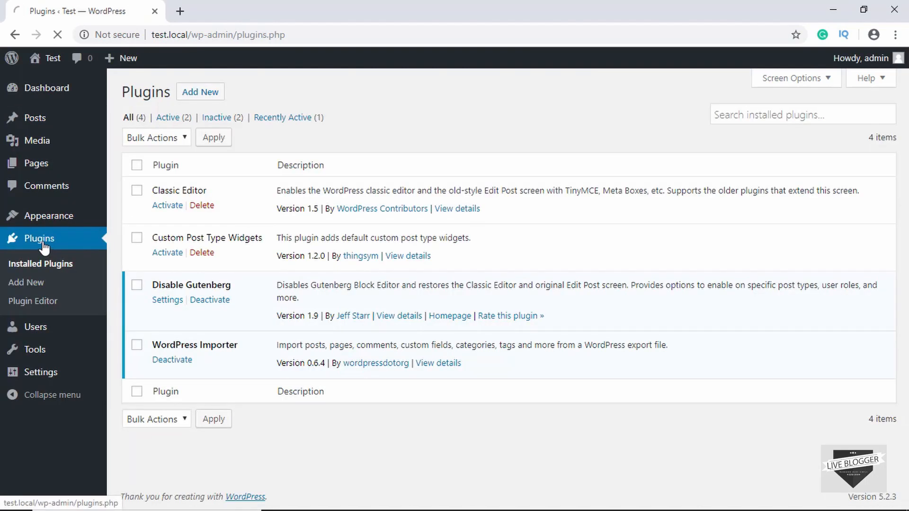
click(211, 307)
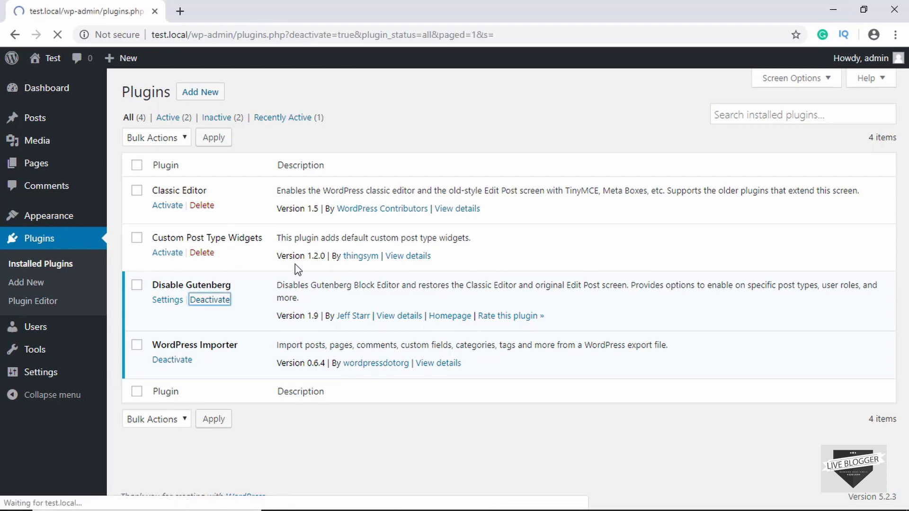
- Start a new post to check which editor loads without the plugins
mouse_move(12, 170)
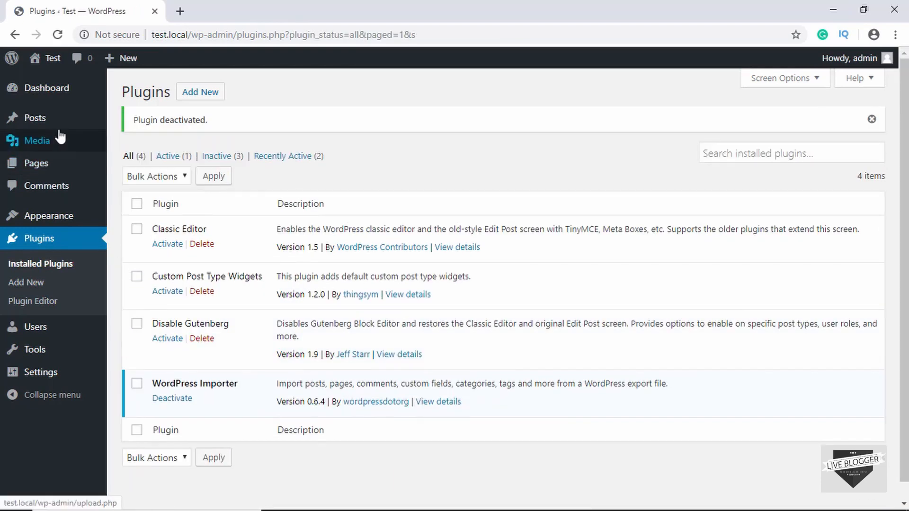
mouse_move(45, 123)
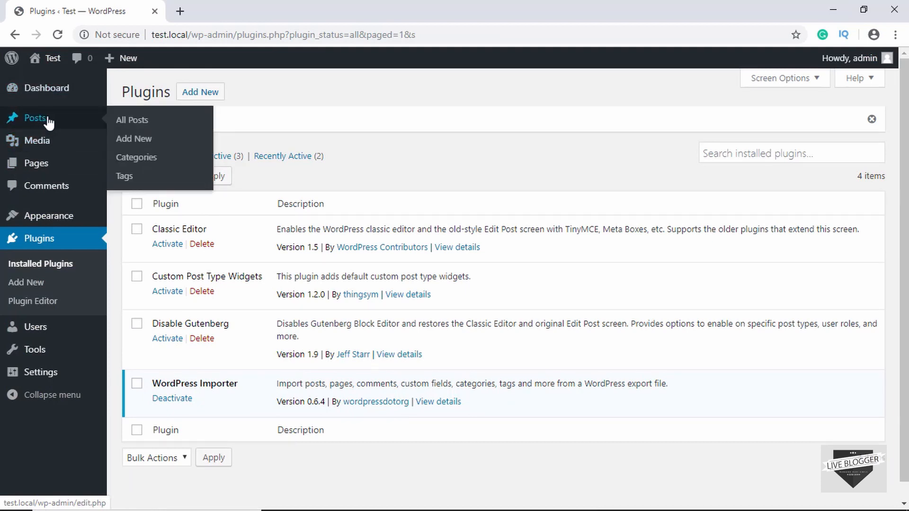
click(143, 142)
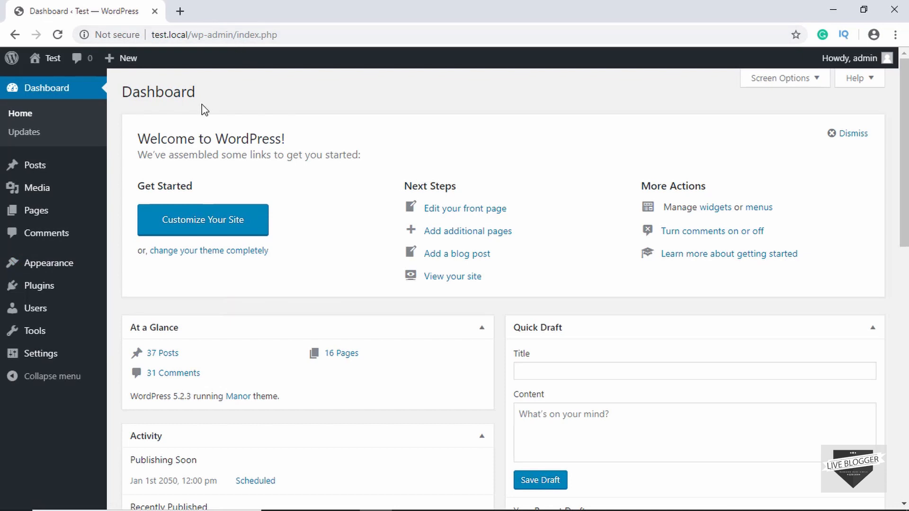
- Open the Manor theme's Theme Functions file (functions.php) in the Theme Editor and place the cursor in its code
mouse_move(31, 268)
mouse_move(94, 264)
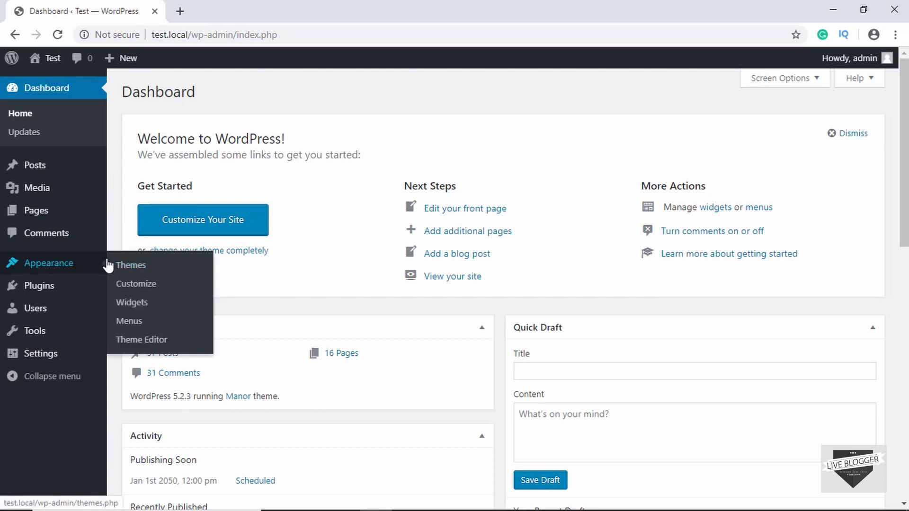
click(142, 341)
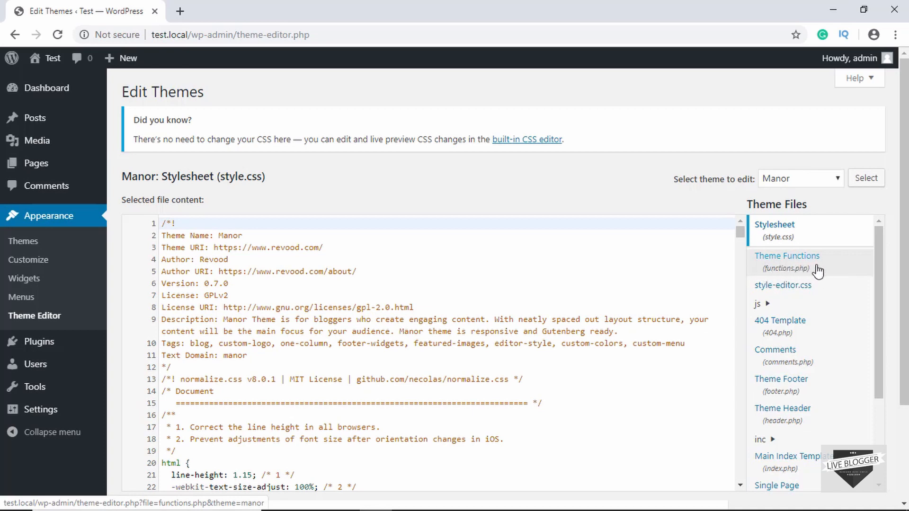
click(823, 271)
click(400, 343)
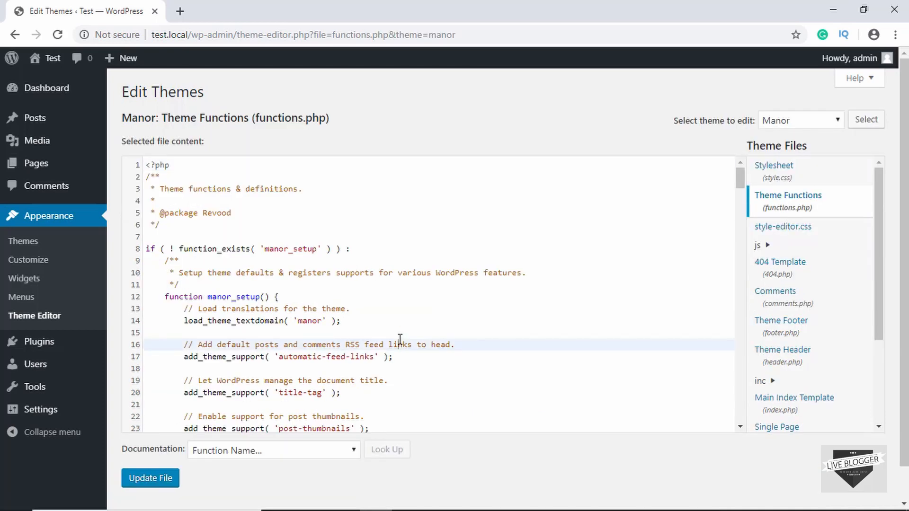
- Add the comment line "// Disable Gutenberg Editor" at the end of functions.php, below the Color functions line
scroll(400, 339, down, 3)
scroll(401, 339, down, 20)
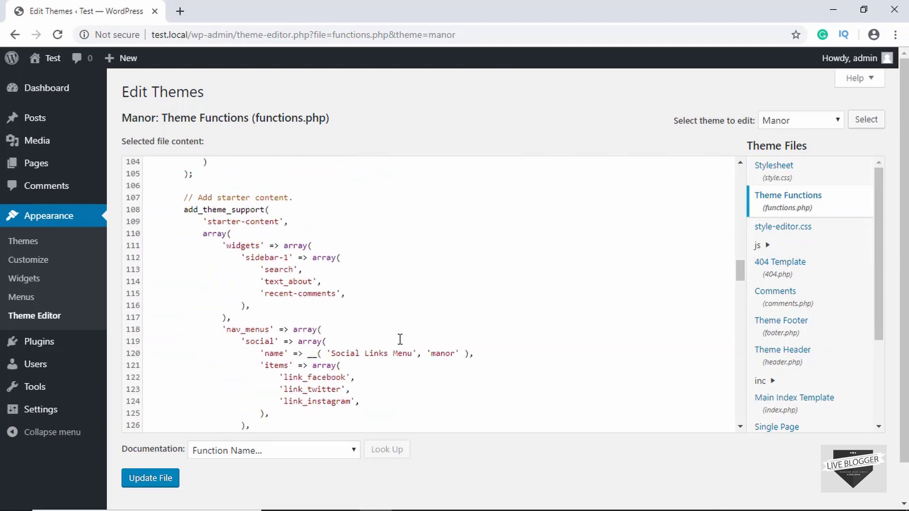
scroll(400, 339, down, 20)
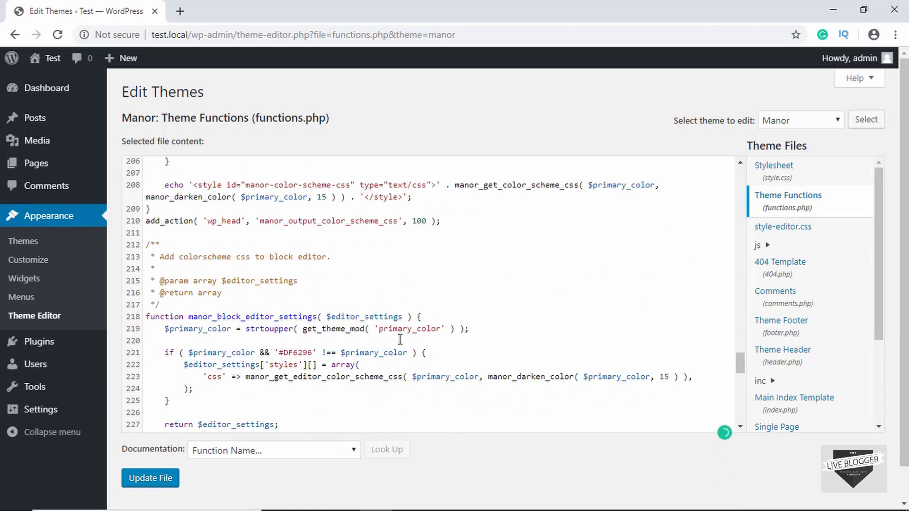
scroll(400, 340, down, 4)
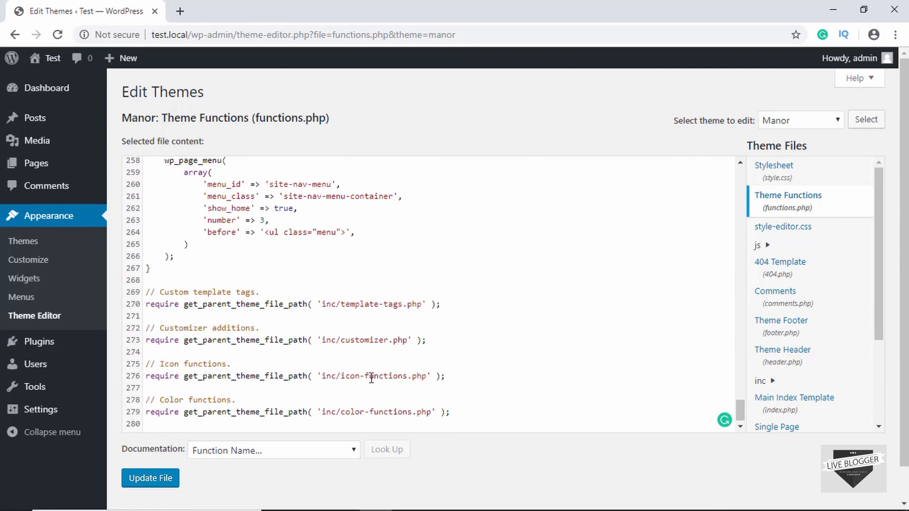
click(470, 414)
key(Down)
key(Return)
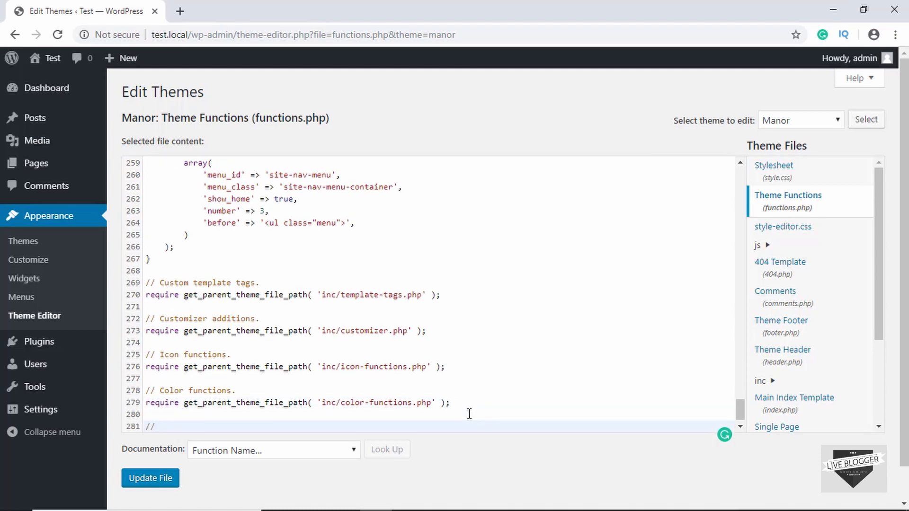
text(// Disable Gutenberg Editor)
key(Return)
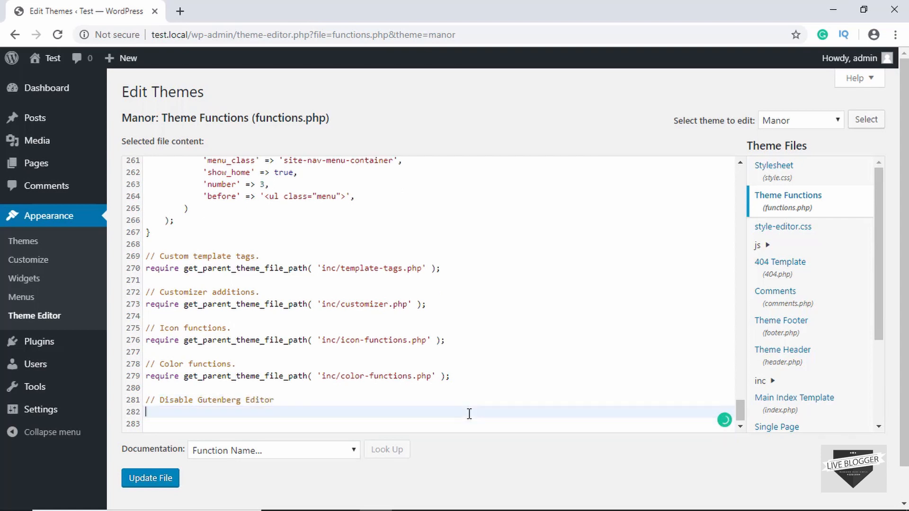
- Add the line add_filter('use_block_editor_for_post', '__return_false'); below the comment and update the file
text(add_filter('use_block_edito)
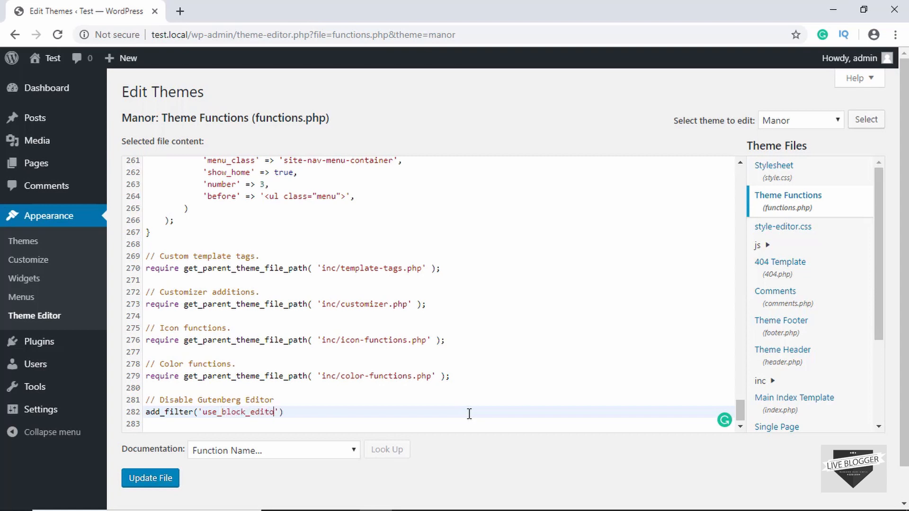
text(r_for_post', ')
text(__return)
text(_false)
key(End)
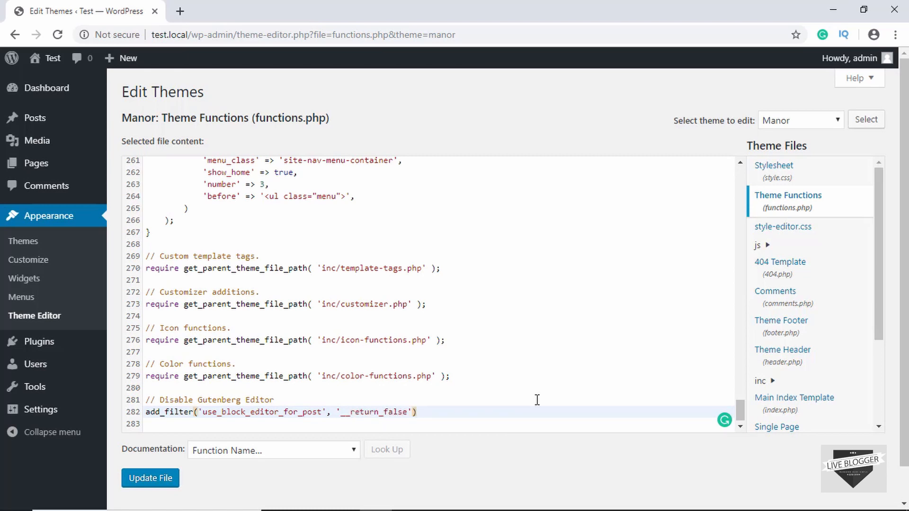
text(;)
click(151, 481)
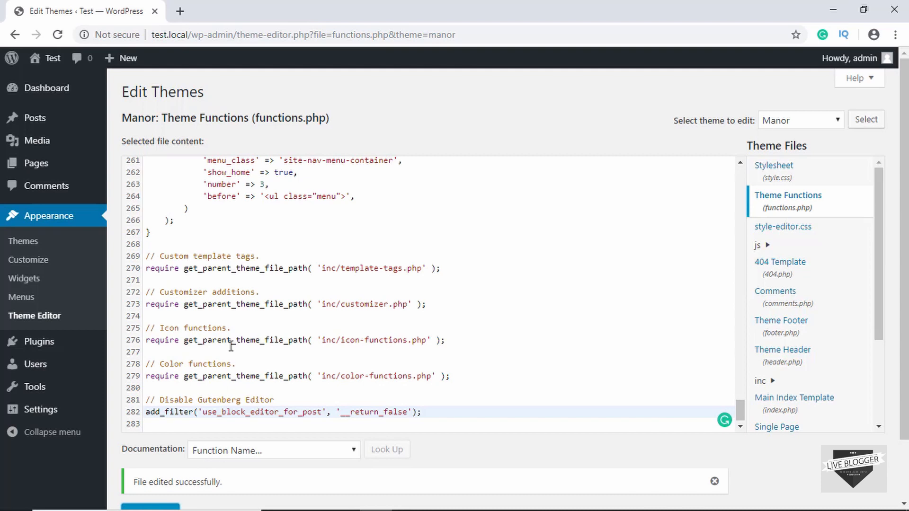
- Start a new post and place the cursor in its content area to check the editor after the functions.php edit
mouse_move(48, 124)
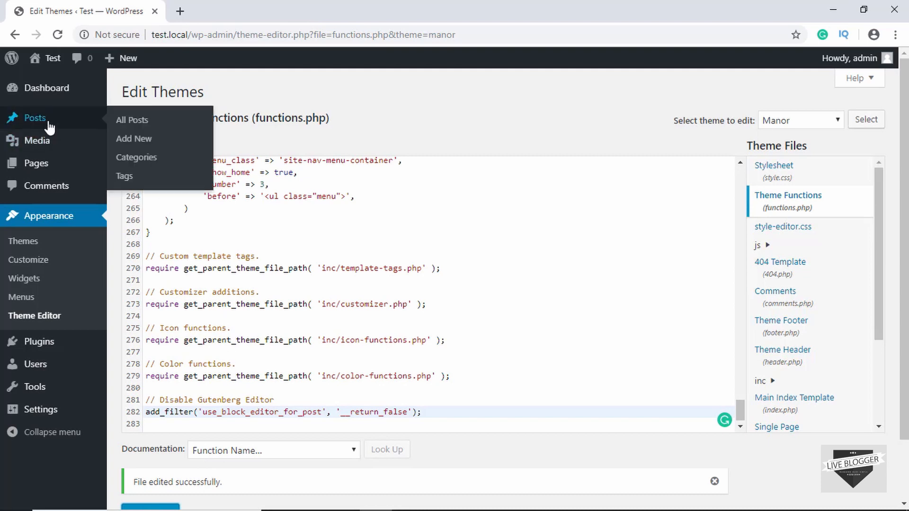
click(140, 147)
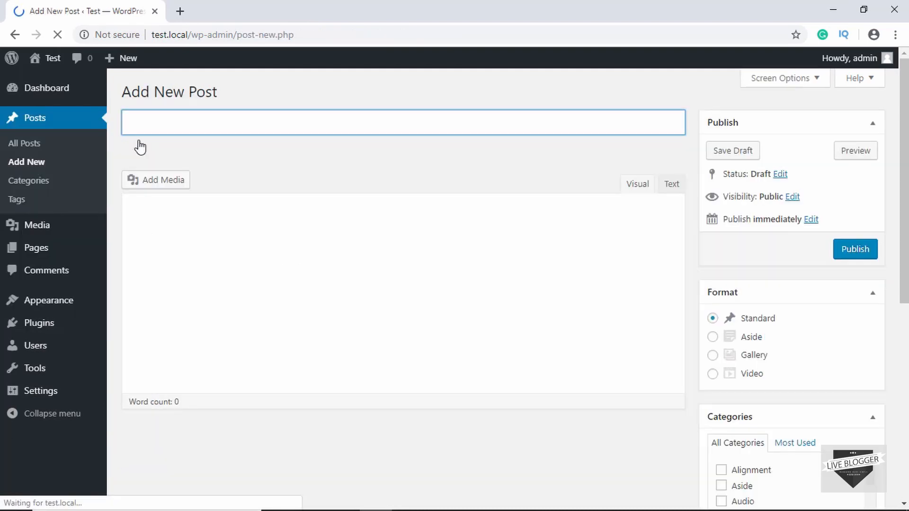
click(203, 249)
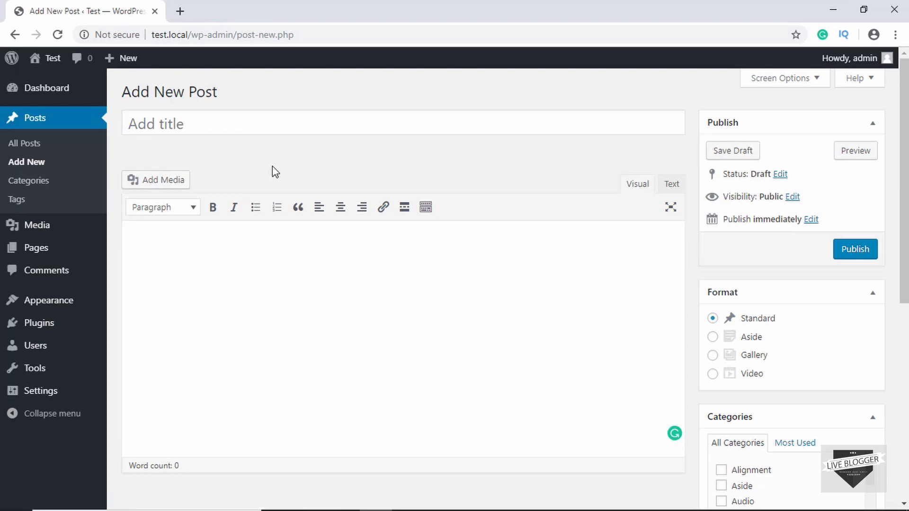